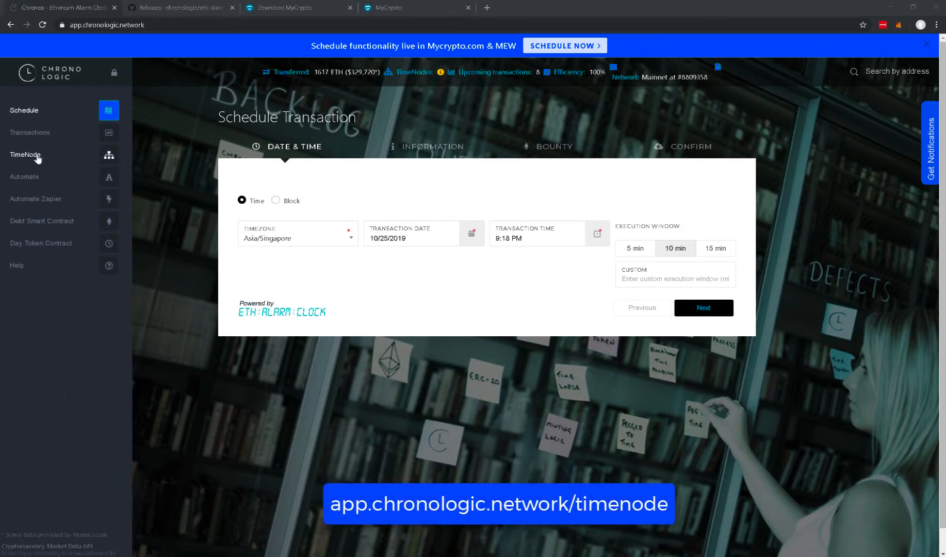
# - View the TimeNode page, and download TimeNode-1.4.5-win32-x64.exe from the eth-alarm-clock-dapp releases page on GitHub
pyautogui.click(38, 156)
pyautogui.click(198, 23)
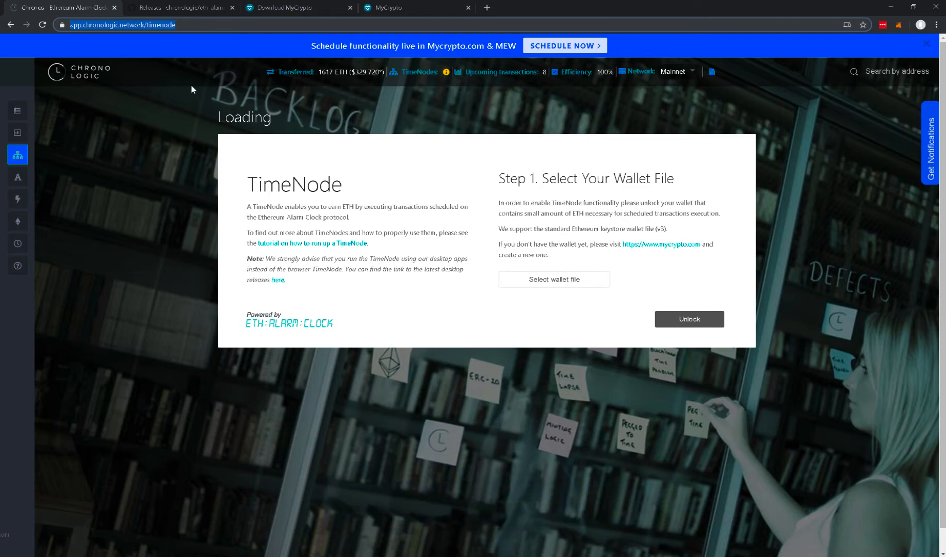
pyautogui.click(207, 8)
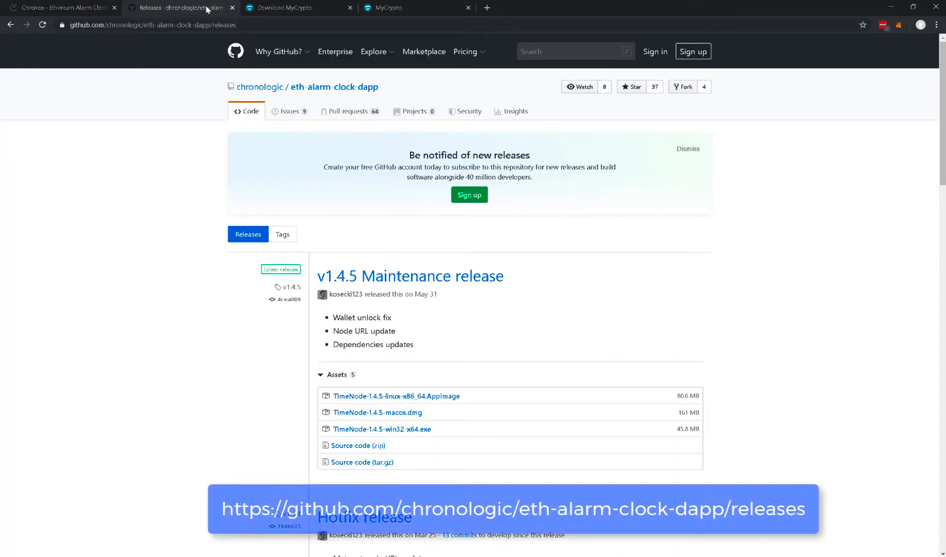
pyautogui.click(251, 25)
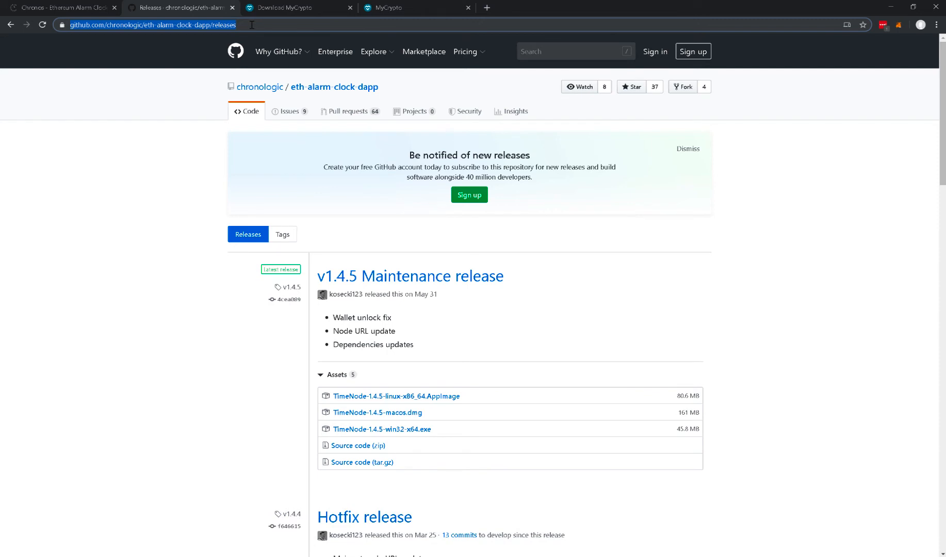
pyautogui.click(376, 431)
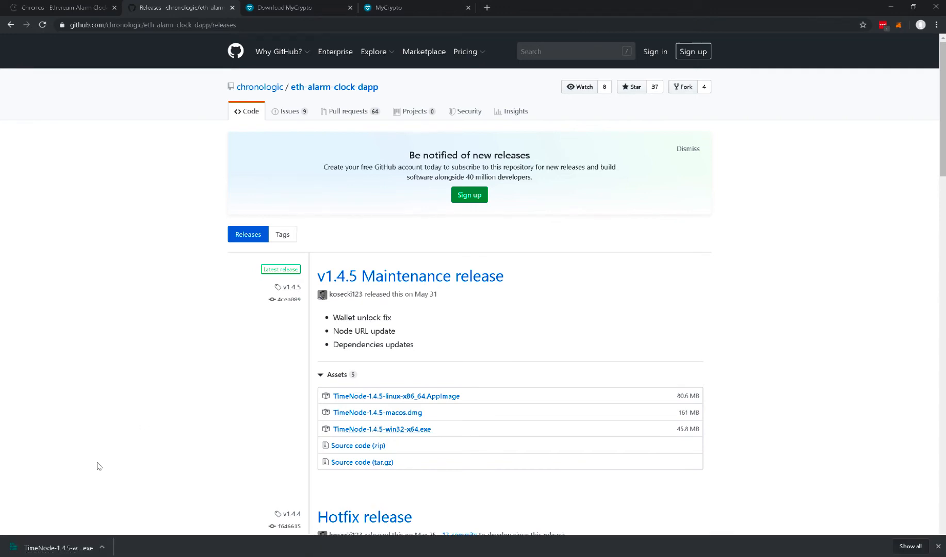
# - Run the downloaded TimeNode executable despite the SmartScreen block, and dismiss the release notes
pyautogui.click(71, 548)
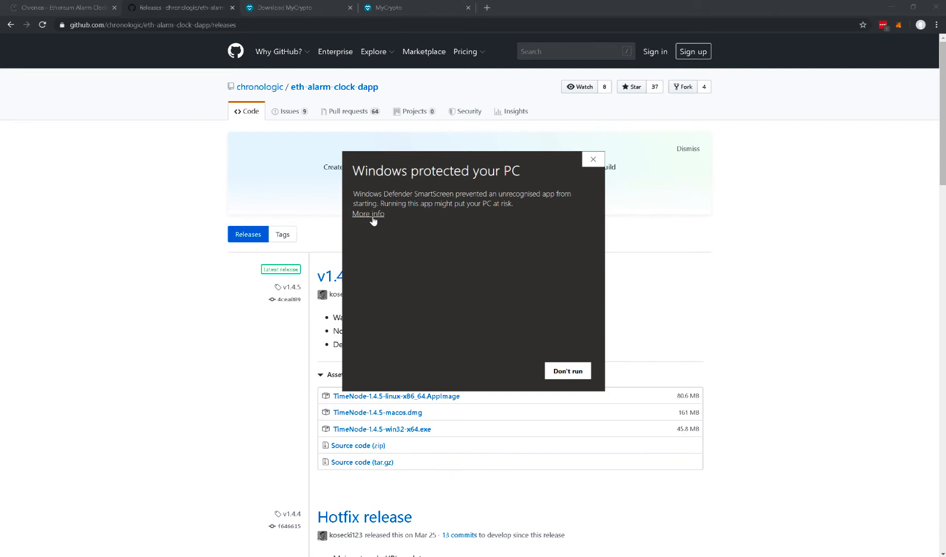
pyautogui.click(374, 220)
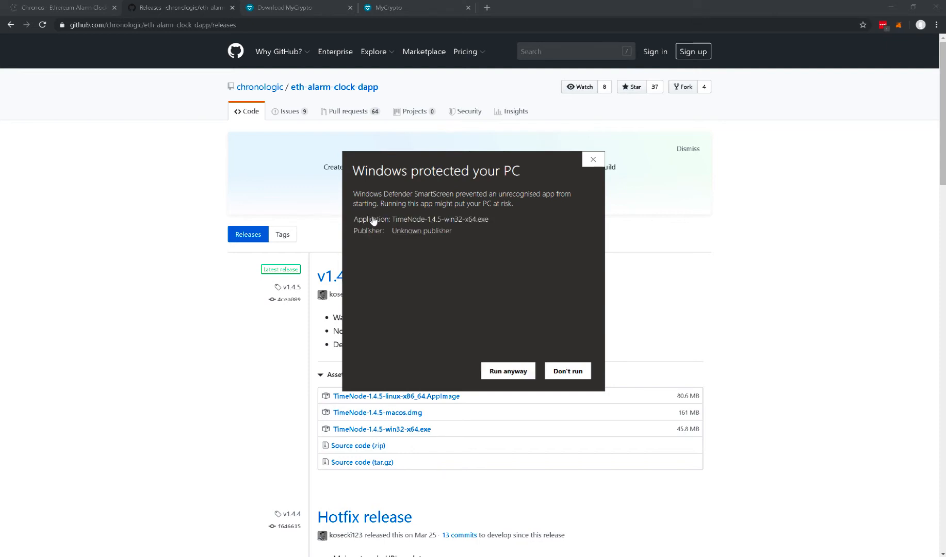
pyautogui.click(507, 370)
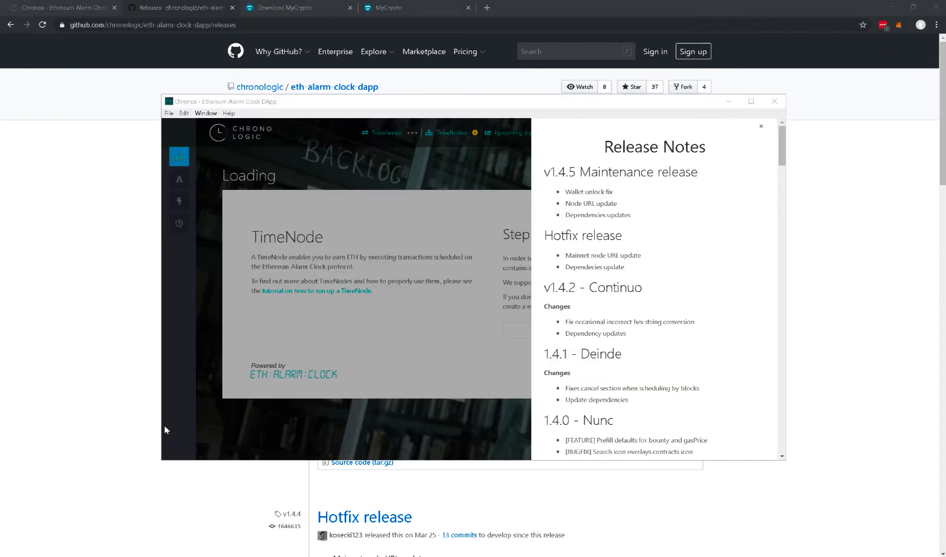
pyautogui.click(760, 126)
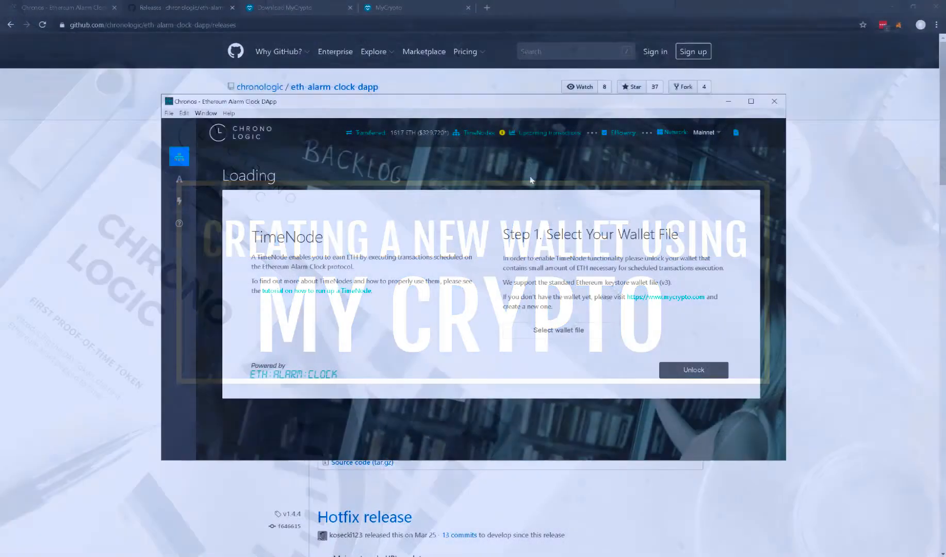
# - Download the MyCrypto desktop app for Windows from download.mycrypto.com and keep the flagged file
pyautogui.click(309, 5)
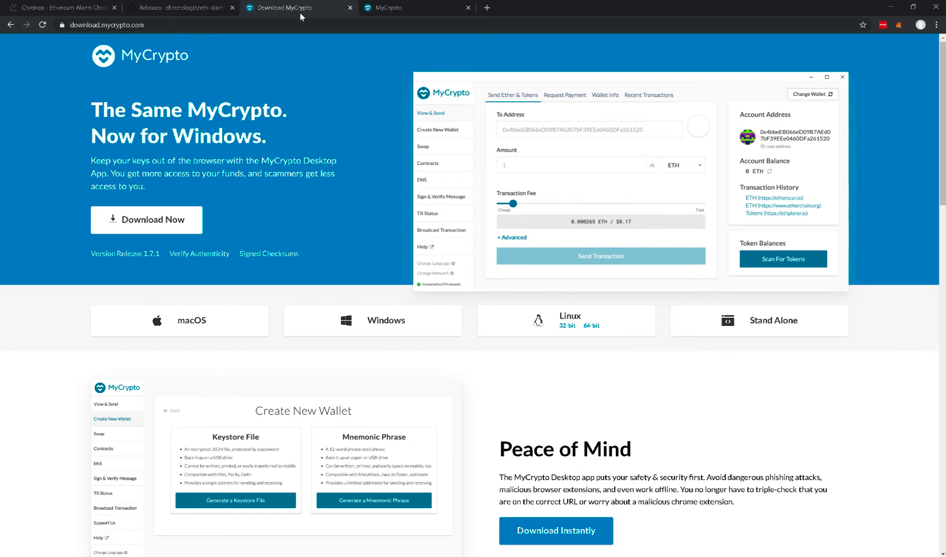
pyautogui.click(294, 21)
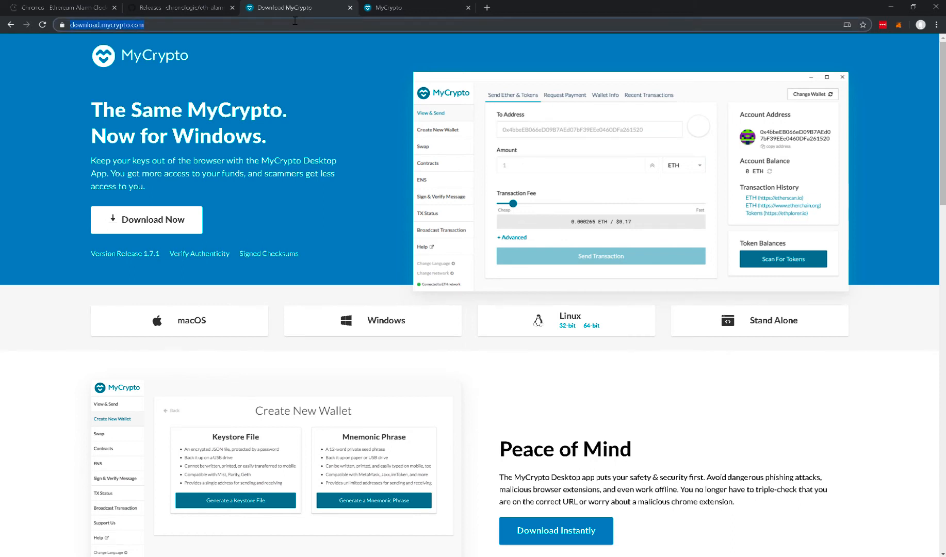
pyautogui.click(129, 213)
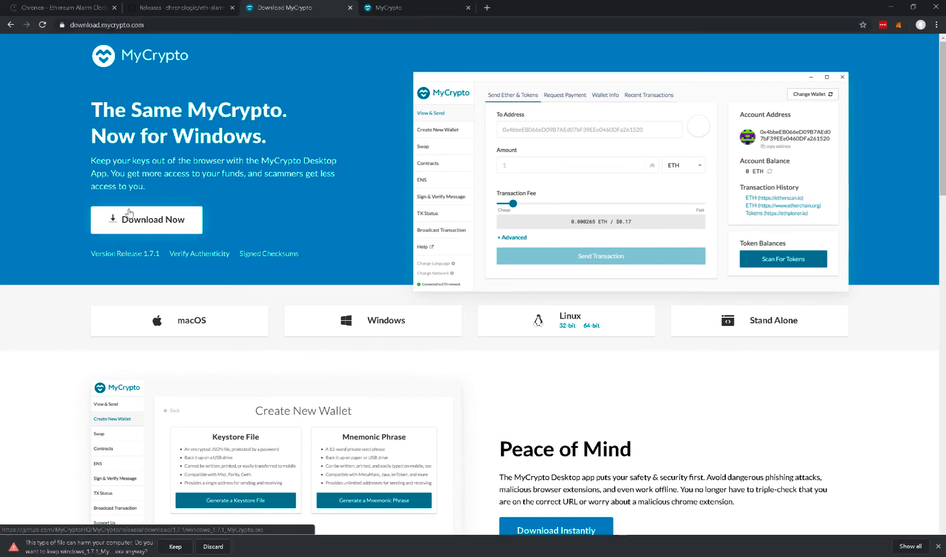
pyautogui.click(174, 549)
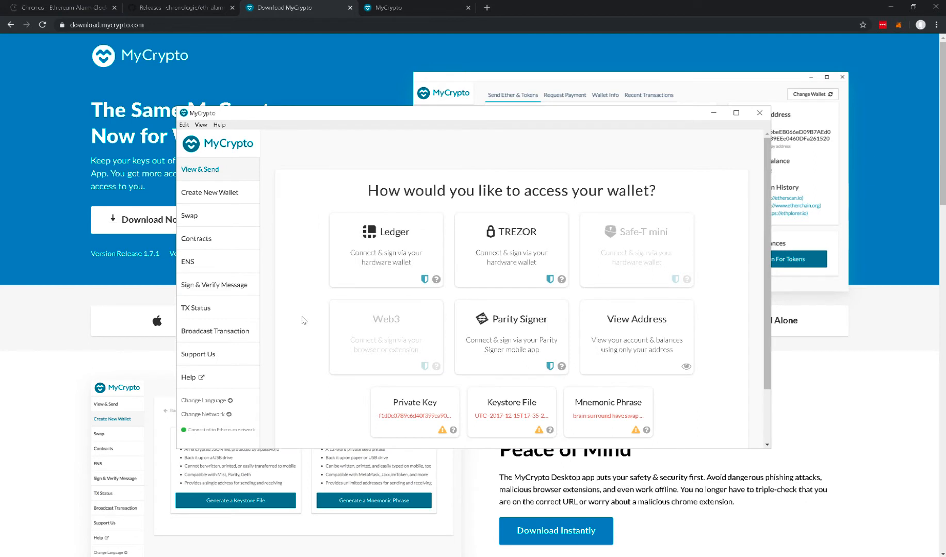
# - Create a new keystore file wallet in the MyCrypto desktop app, entering and confirming the wallet password
pyautogui.click(230, 192)
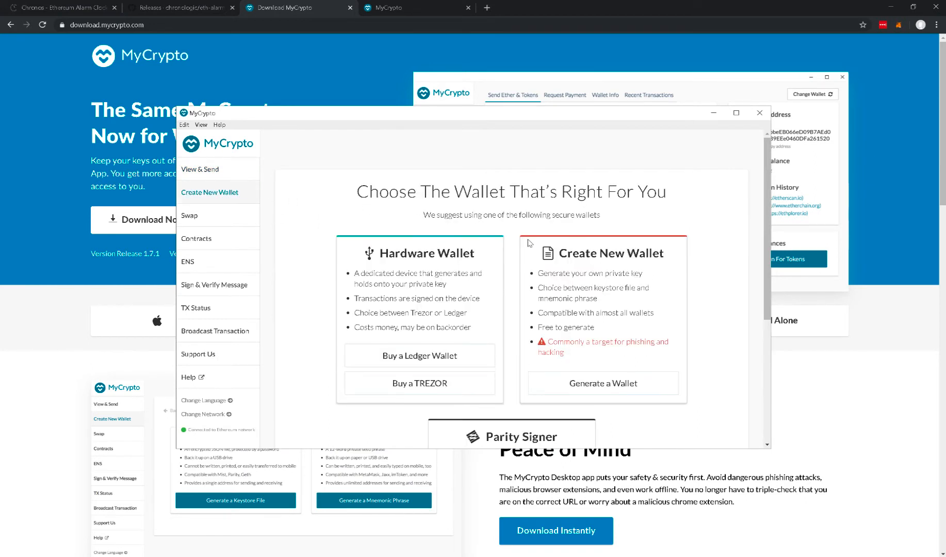
pyautogui.click(608, 384)
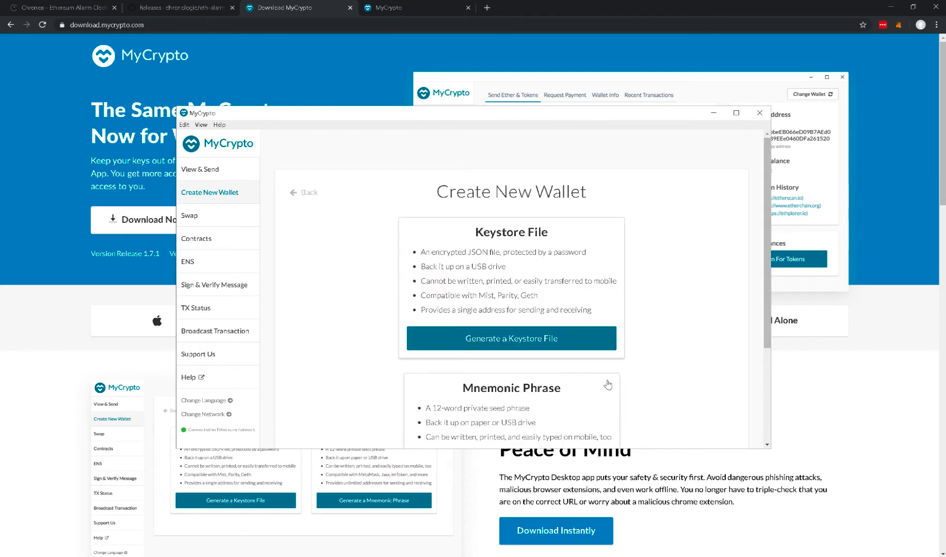
pyautogui.click(595, 340)
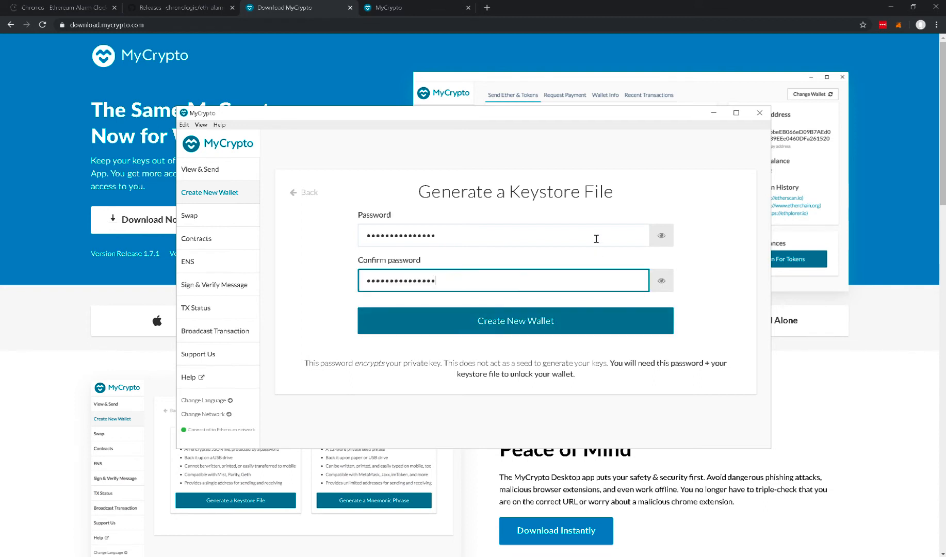
pyautogui.press('Return')
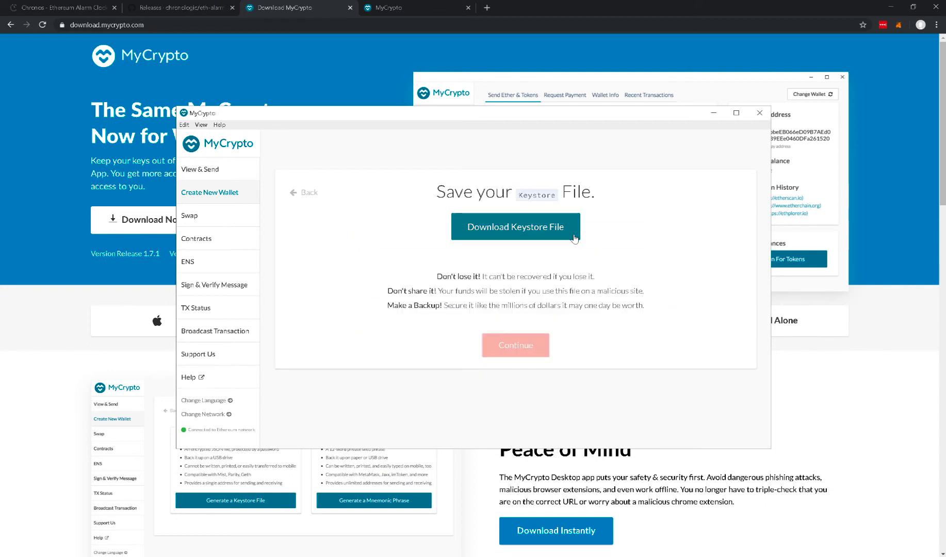
# - Save the new wallet's keystore file in the Downloads folder and continue past the backup page
pyautogui.click(574, 237)
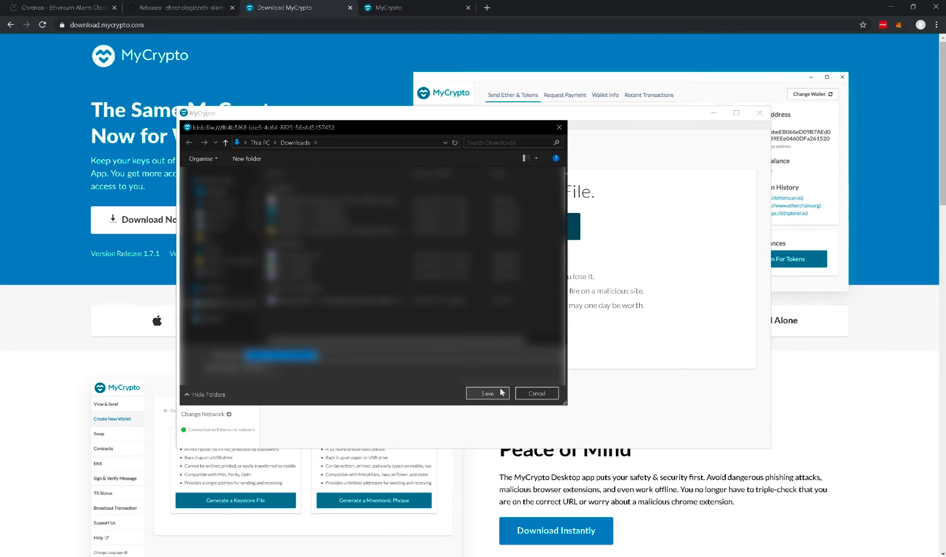
pyautogui.click(502, 392)
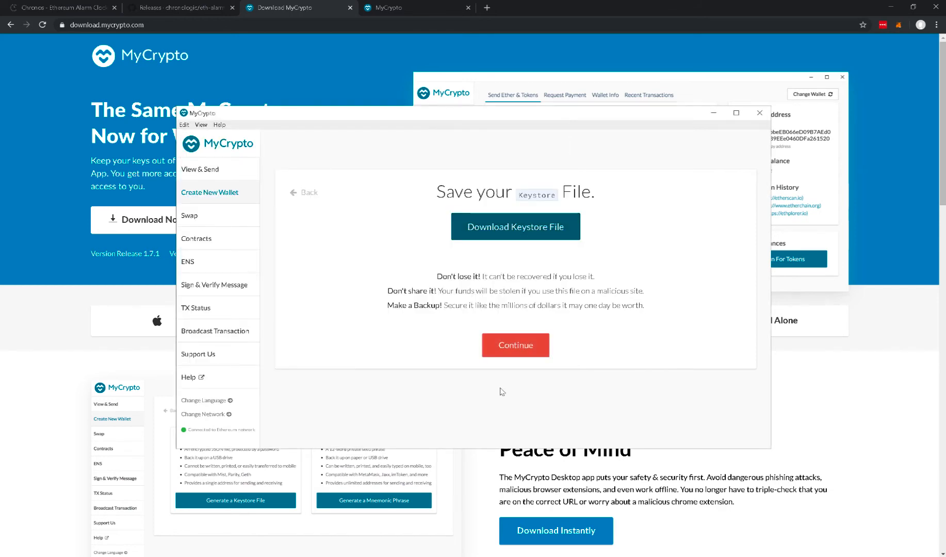
pyautogui.click(517, 355)
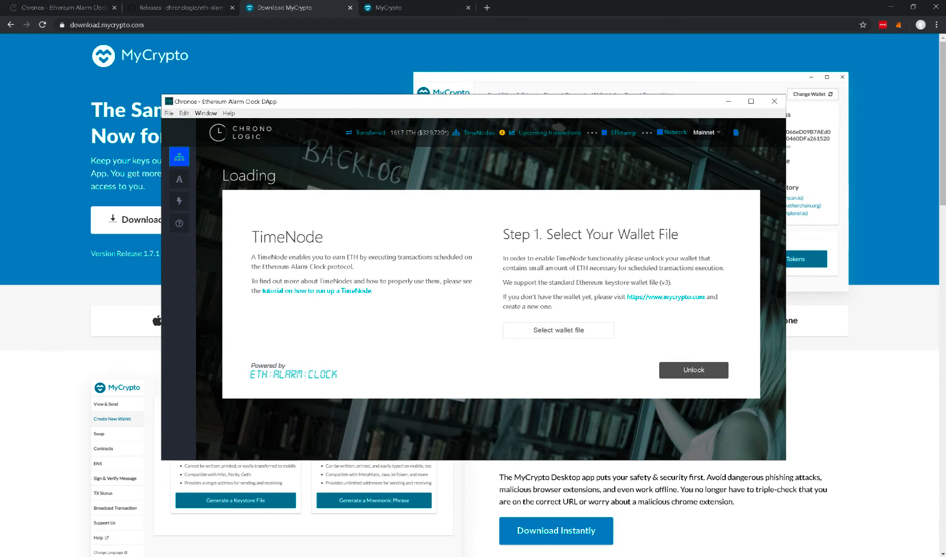
# - Load the saved keystore file as the wallet in the TimeNode desktop app and submit it for unlocking
pyautogui.click(550, 325)
pyautogui.doubleClick(320, 191)
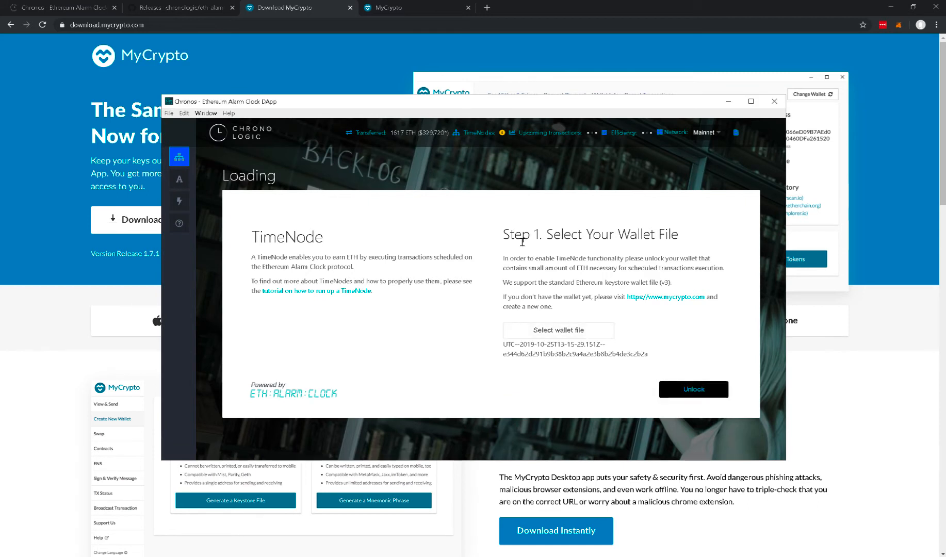
pyautogui.click(686, 390)
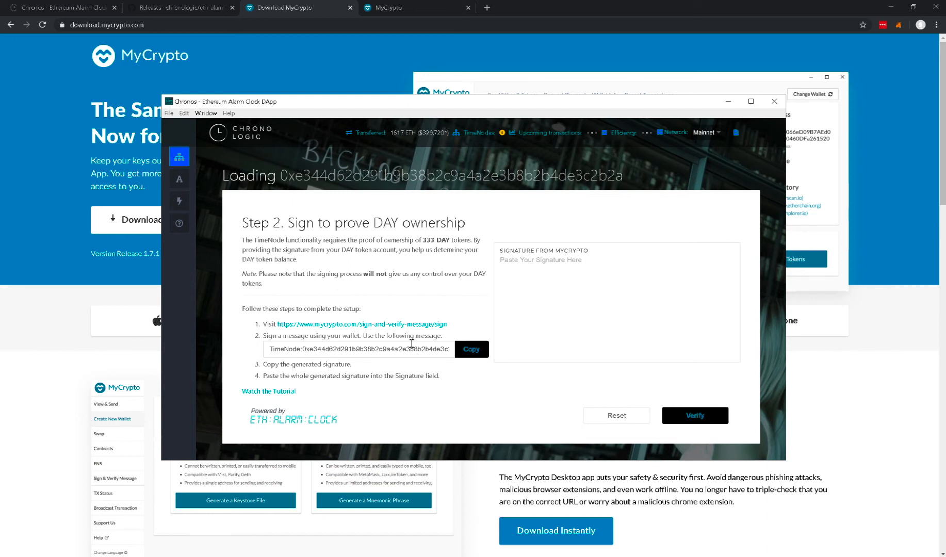
# - Copy the TimeNode signing message and connect MetaMask on the Sign Message page of the MyCrypto website
pyautogui.click(472, 350)
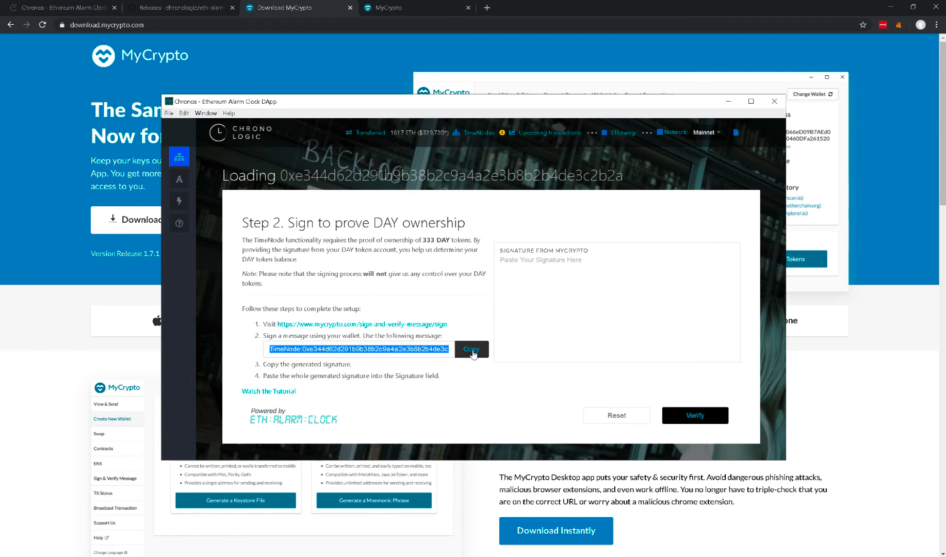
pyautogui.click(429, 10)
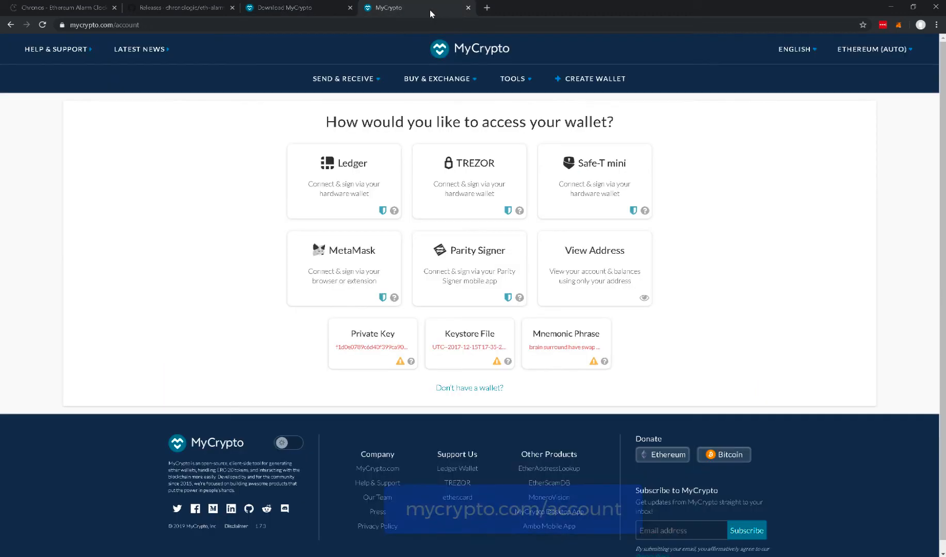
pyautogui.moveTo(532, 81)
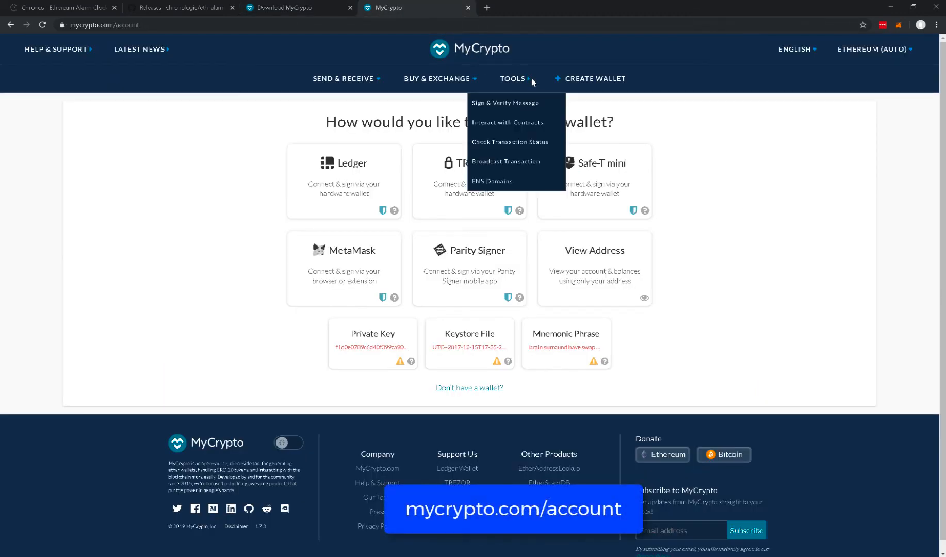
pyautogui.click(528, 103)
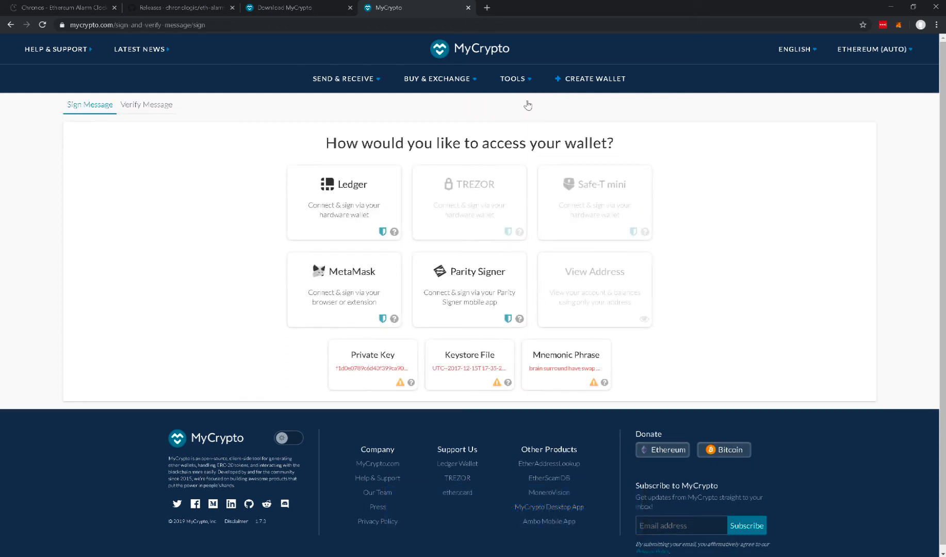
pyautogui.click(326, 262)
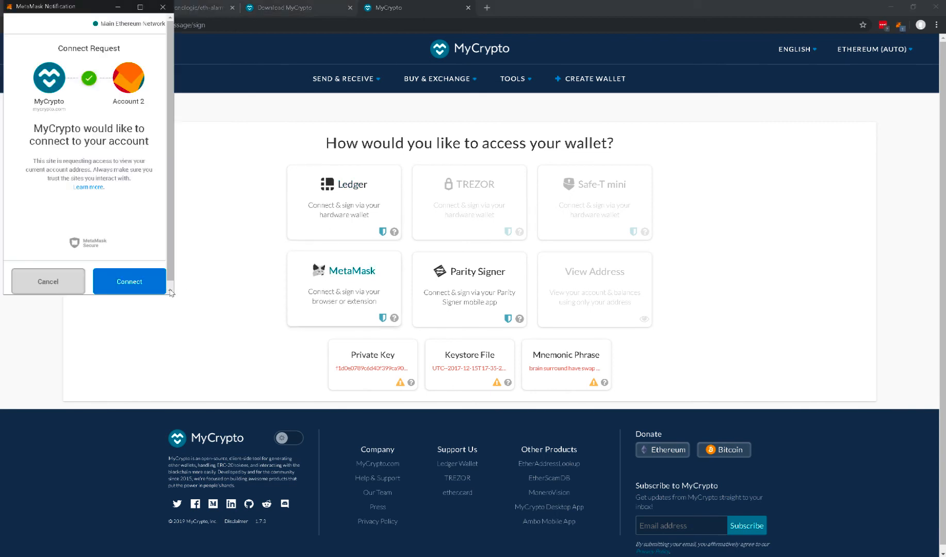
pyautogui.click(149, 279)
# - Paste the copied TimeNode message into the message field and sign it with MetaMask
pyautogui.click(378, 207)
pyautogui.hotkey('ctrl', 'v')
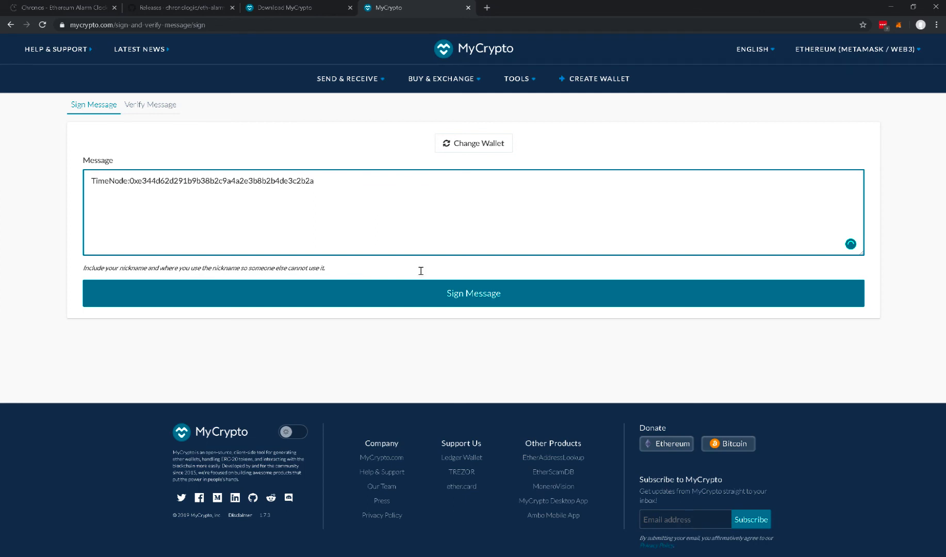
pyautogui.click(463, 302)
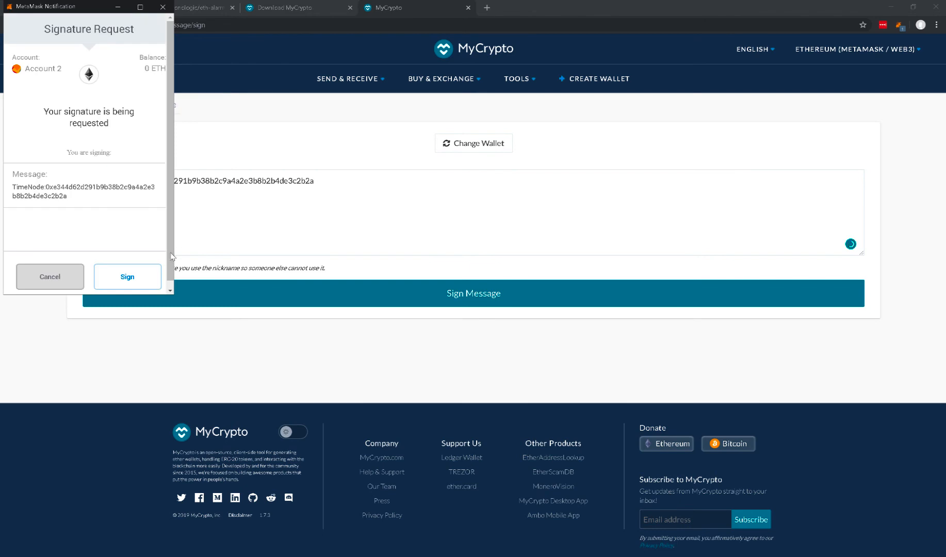
pyautogui.click(146, 277)
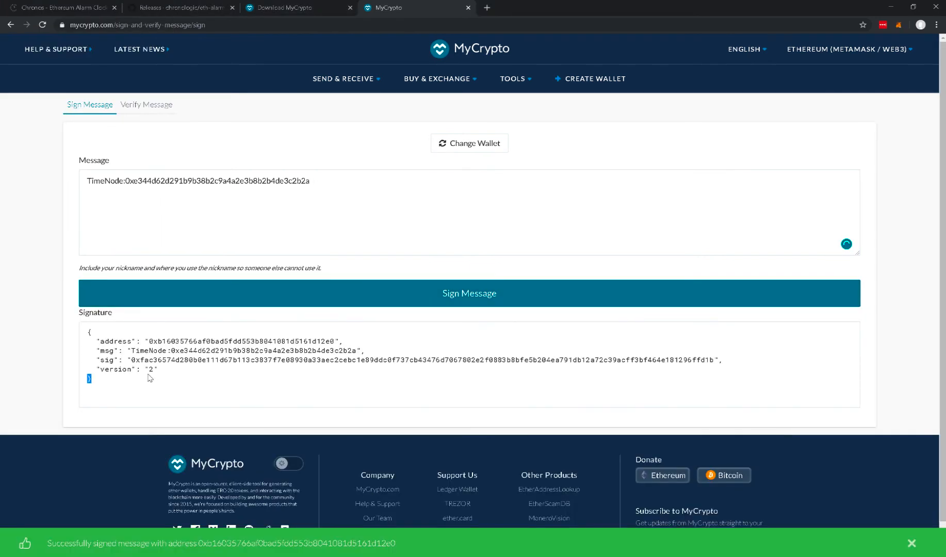
# - Copy the whole generated signature into the signature field of the TimeNode desktop app and verify DAY ownership
pyautogui.click(141, 350)
pyautogui.hotkey('ctrl', 'a')
pyautogui.hotkey('ctrl', 'c')
pyautogui.click(217, 373)
pyautogui.hotkey('alt', 'Tab')
pyautogui.click(576, 264)
pyautogui.hotkey('ctrl', 'v')
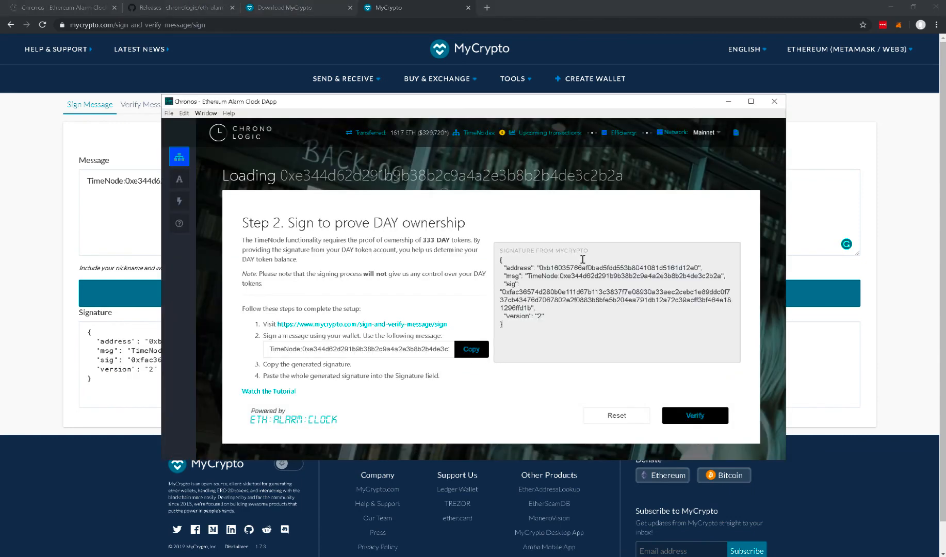
pyautogui.click(689, 418)
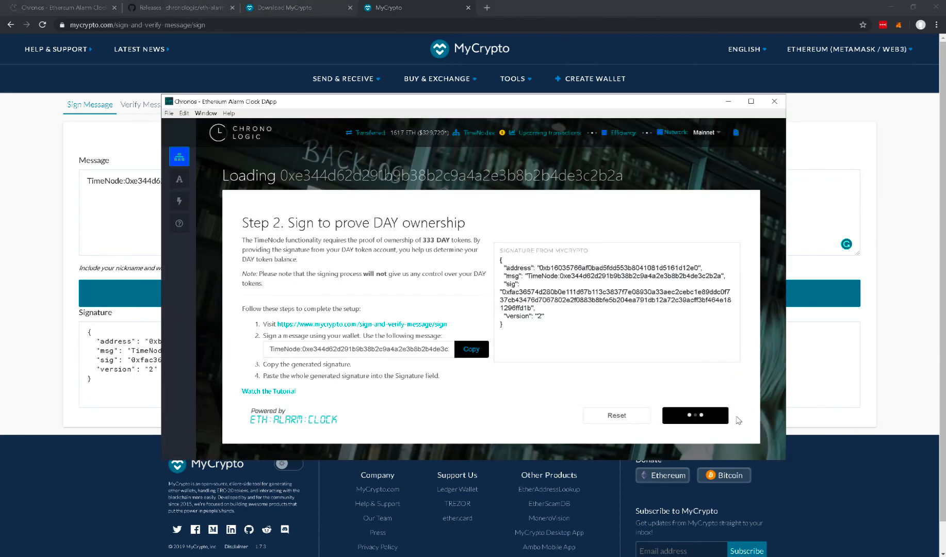
# - Enter the wallet password and unlock the TimeNode account
pyautogui.click(356, 263)
pyautogui.write('•••••••••••••••')
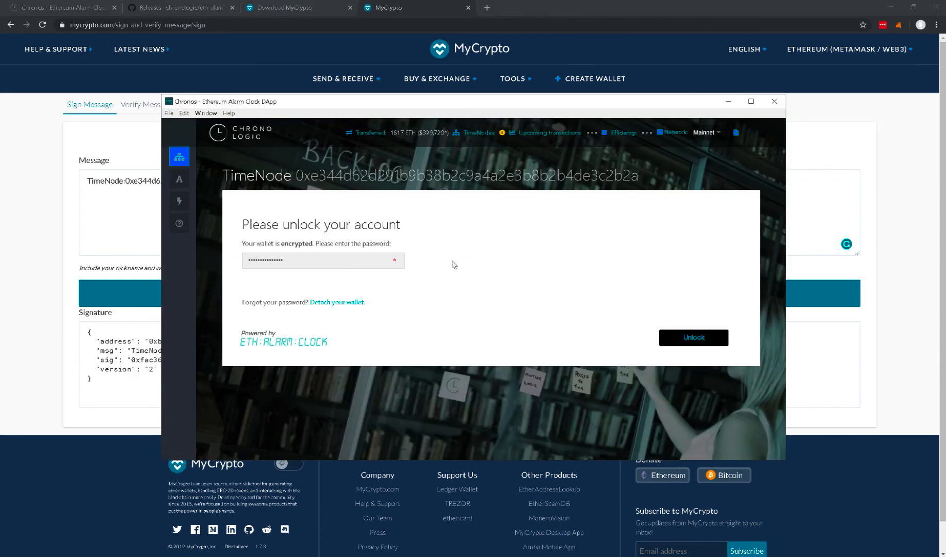
pyautogui.click(694, 337)
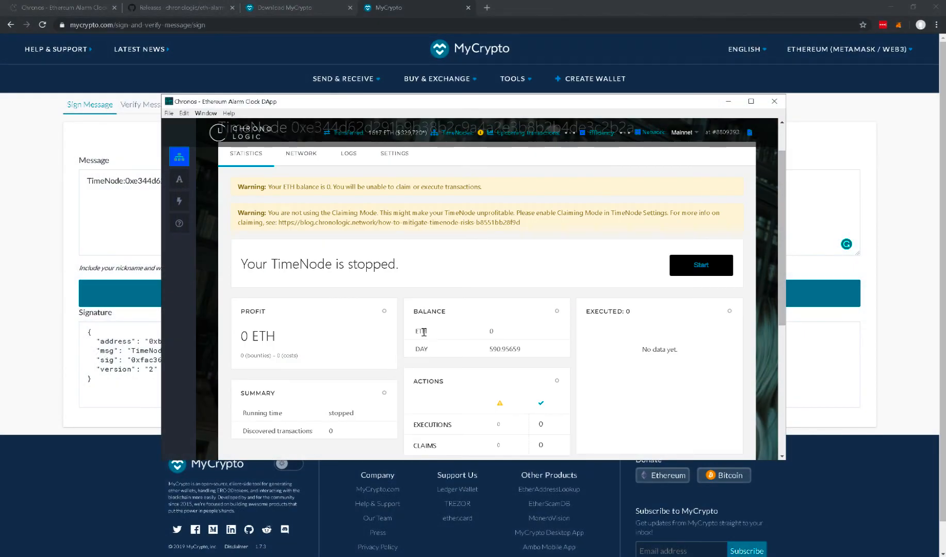
# - Examine the ETH and DAY balances in the TimeNode statistics
pyautogui.moveTo(419, 333); pyautogui.dragTo(498, 332)
pyautogui.click(470, 344)
pyautogui.moveTo(414, 348); pyautogui.dragTo(536, 349)
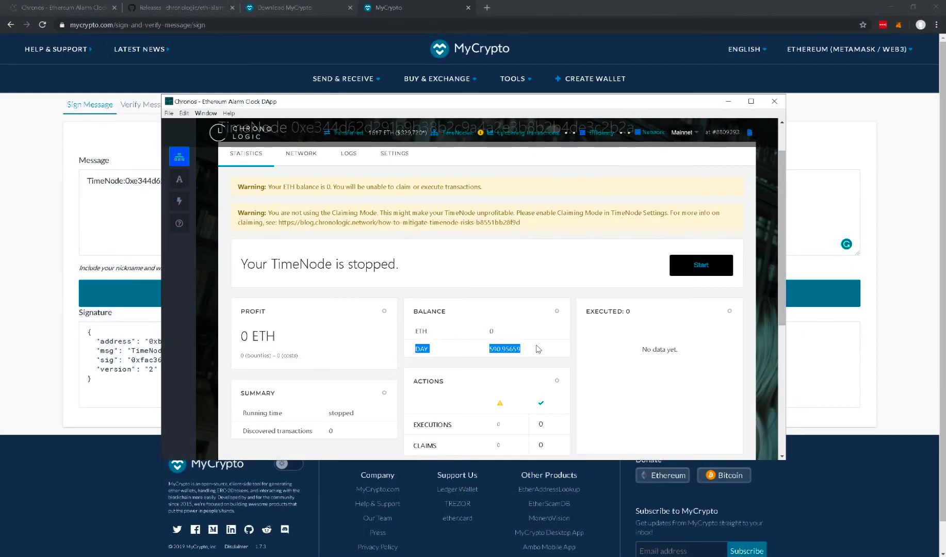
pyautogui.click(537, 348)
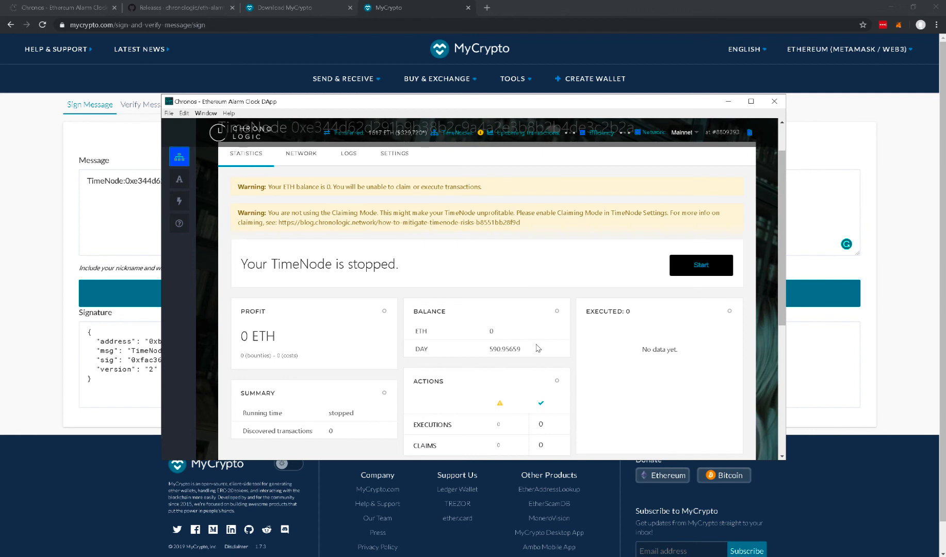
# - Enable Claiming Mode in the TimeNode settings, save the change, and confirm it with the wallet password
pyautogui.click(393, 154)
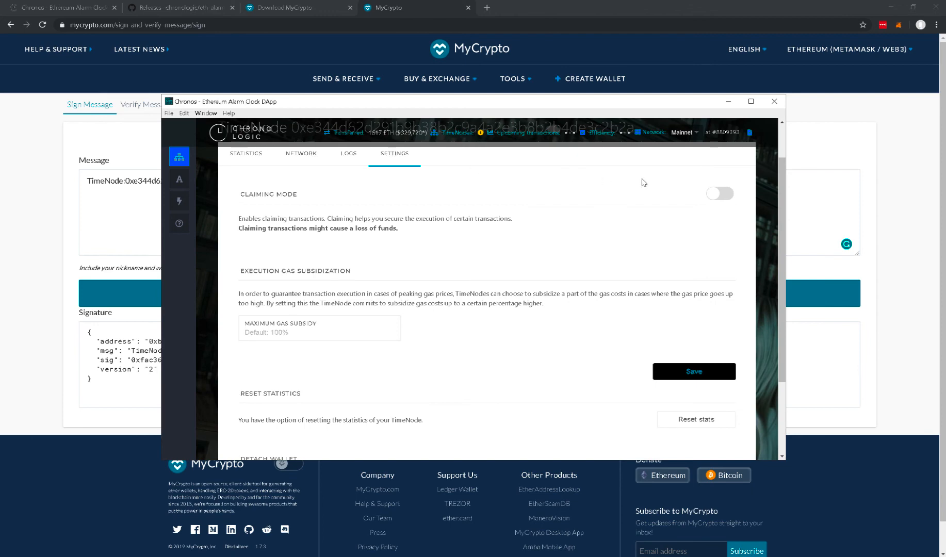
pyautogui.click(722, 194)
pyautogui.scroll(-3, 699, 268)
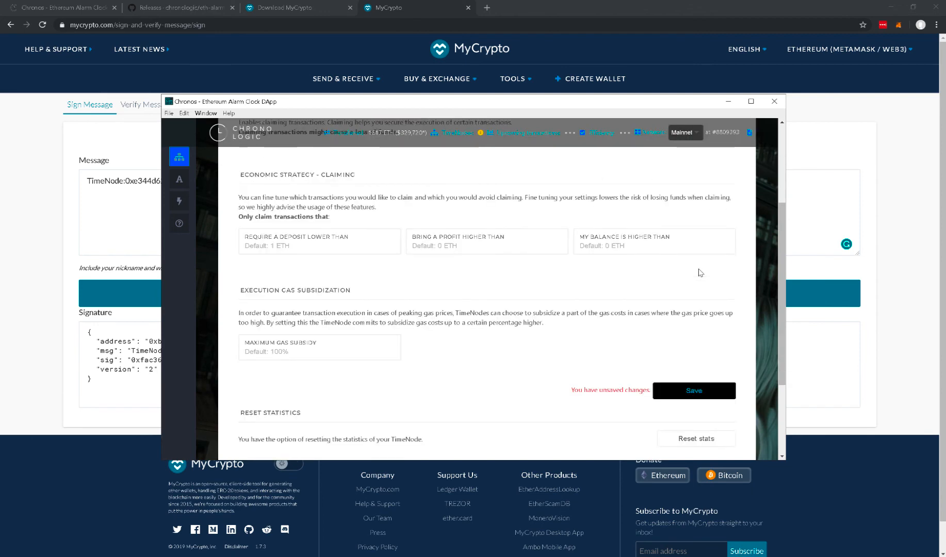
pyautogui.click(684, 344)
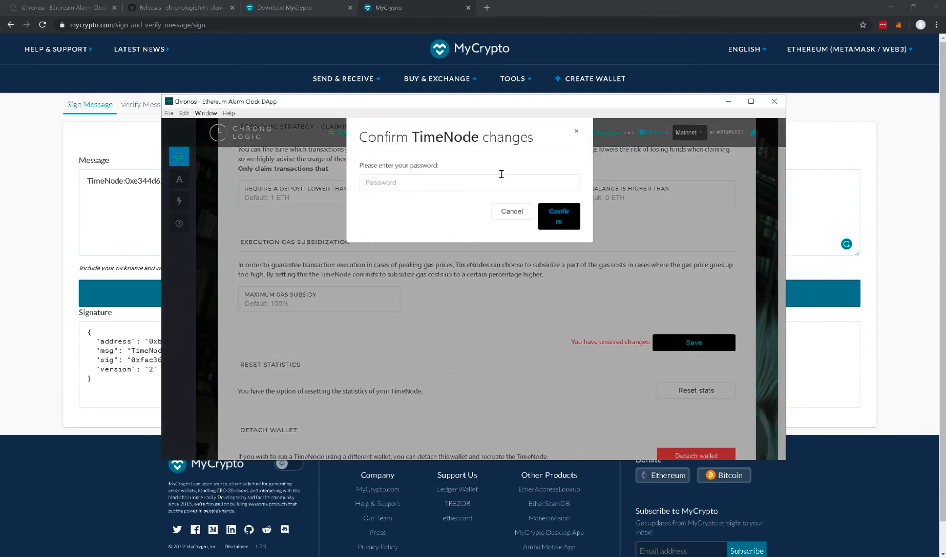
pyautogui.click(555, 215)
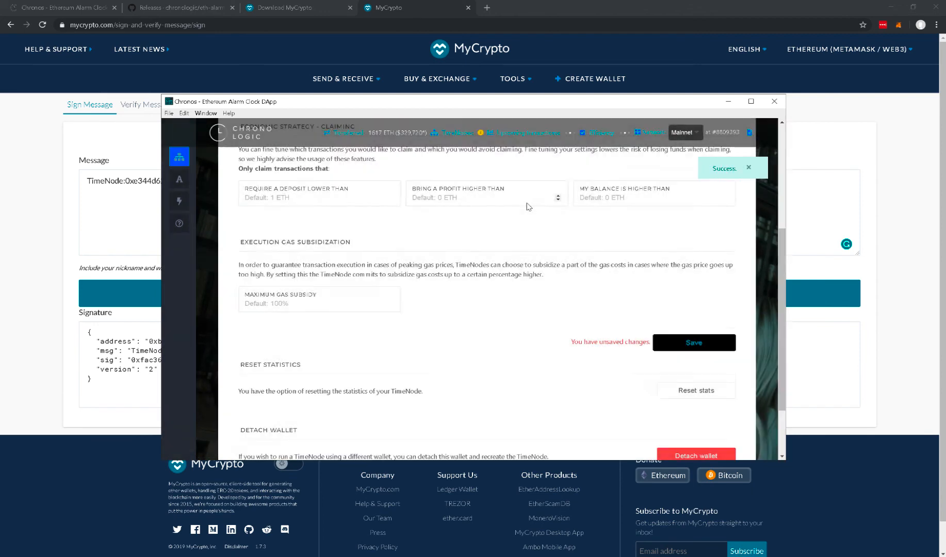
# - Return to the TimeNode statistics and check the node's status, balances and actions
pyautogui.scroll(4, 526, 206)
pyautogui.click(264, 208)
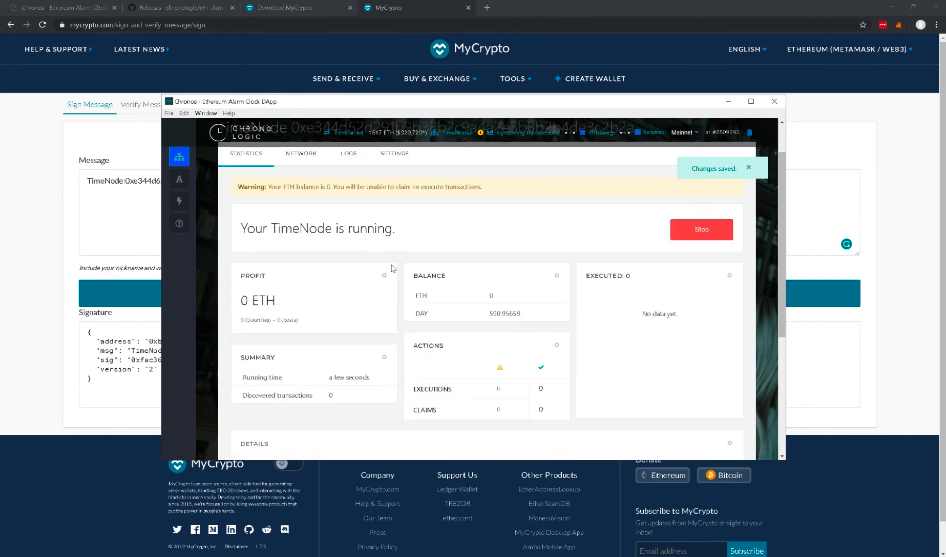
pyautogui.scroll(-1, 392, 265)
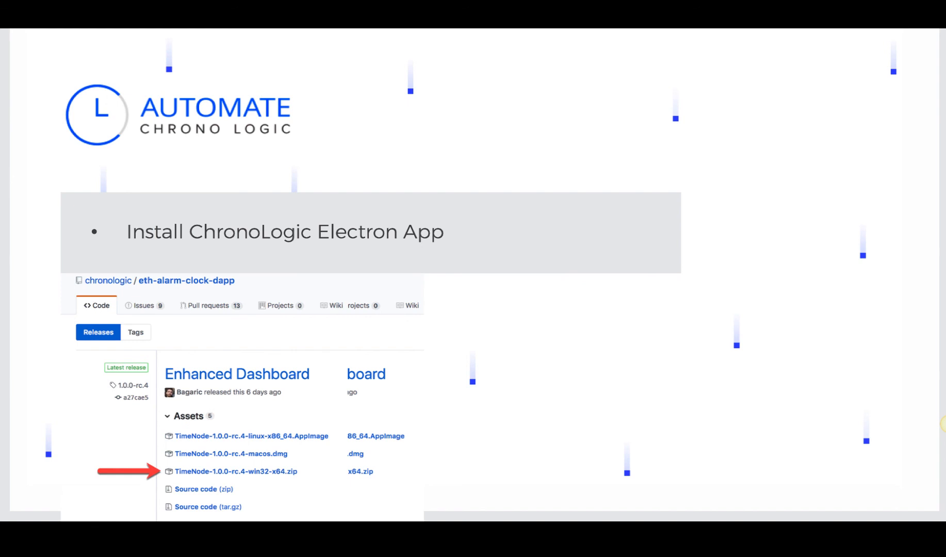
pyautogui.press('Right')
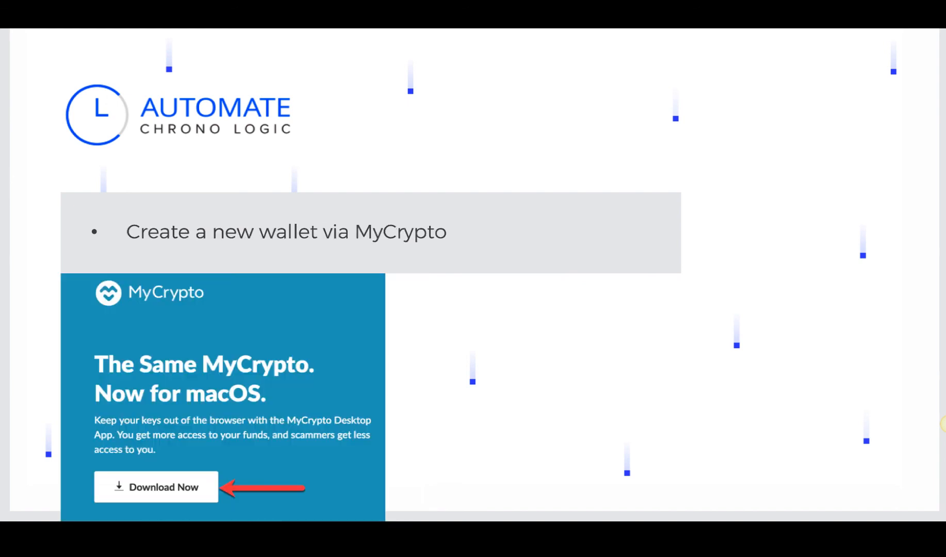
pyautogui.press('Right')
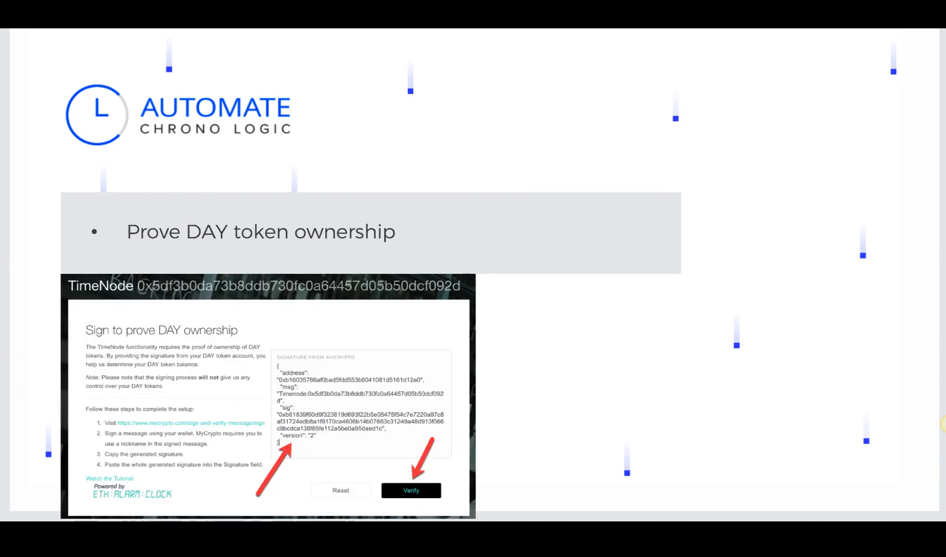